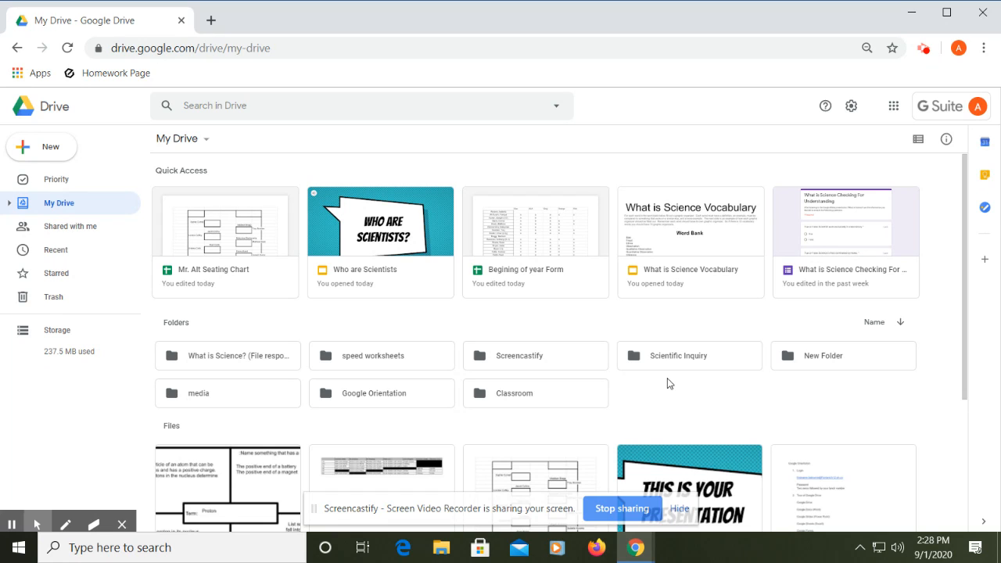
Open the existing "What is Science Checking For Understanding" form, review the question types in its three sections, and close it.
click(859, 258)
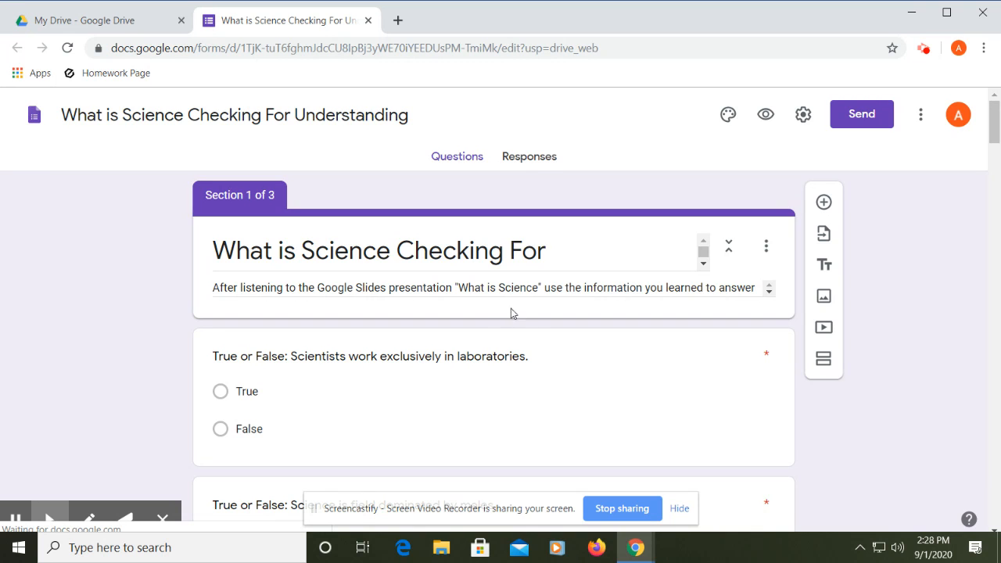
scroll(477, 315, down, 1)
scroll(402, 286, down, 11)
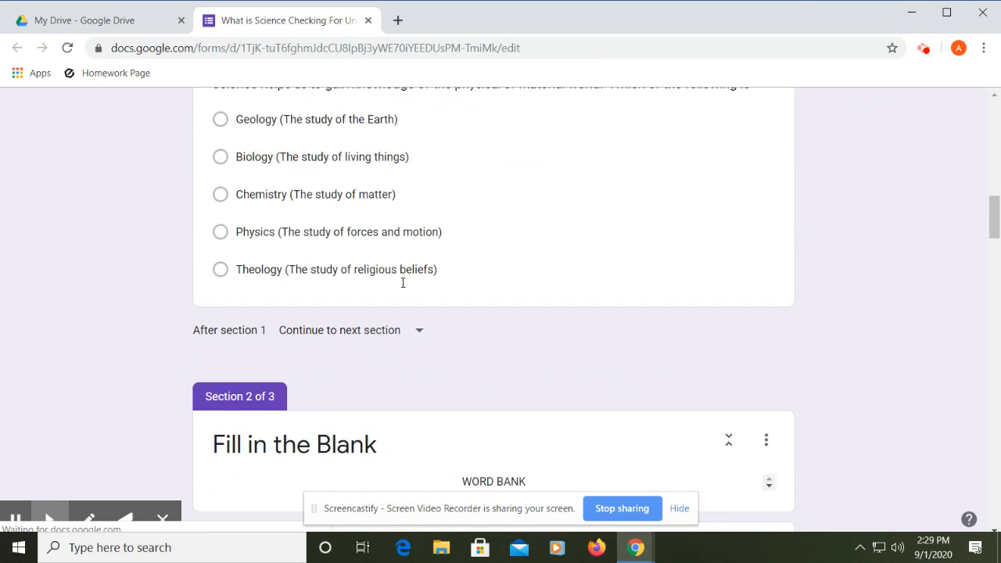
scroll(403, 282, up, 7)
scroll(403, 282, down, 12)
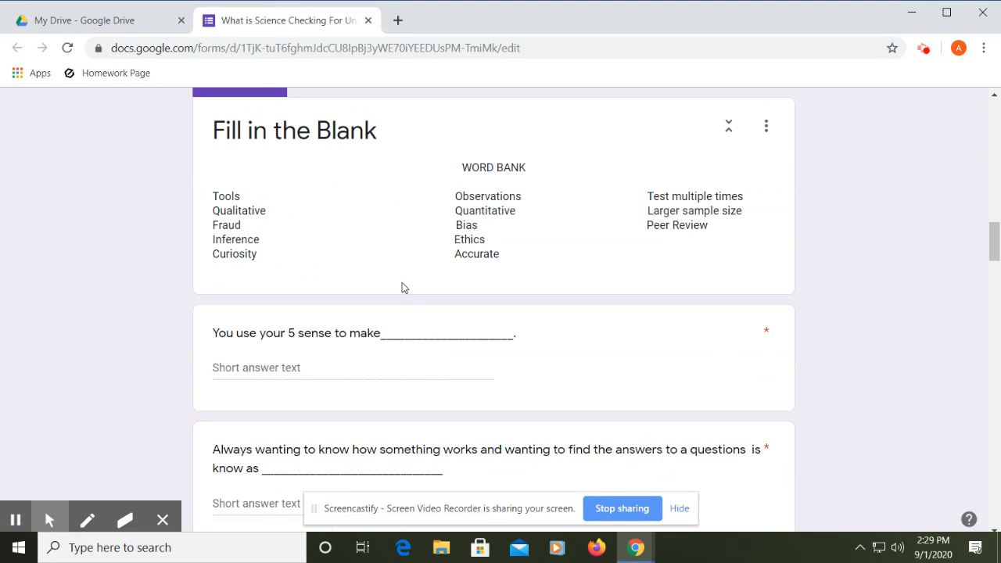
scroll(402, 283, down, 15)
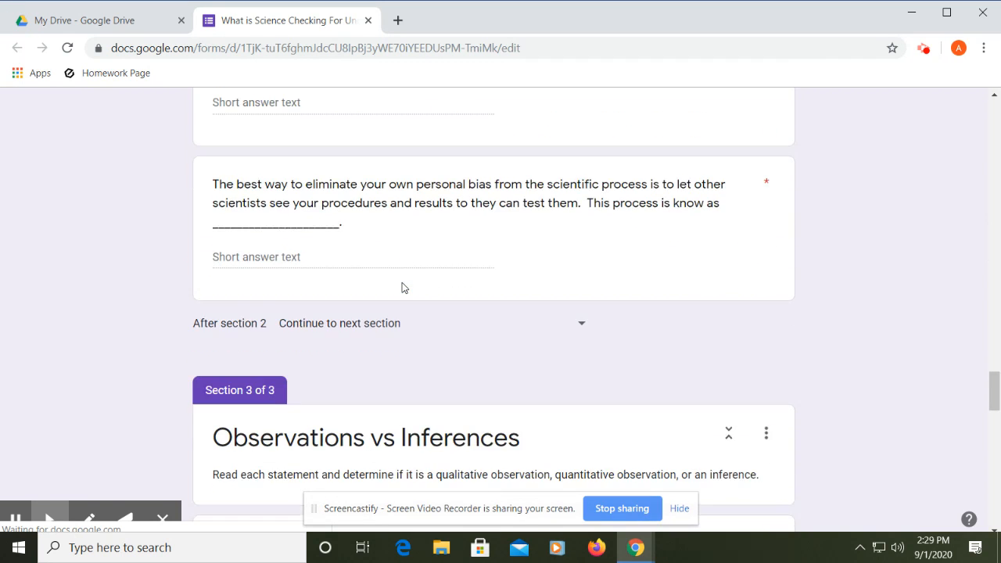
scroll(403, 286, down, 10)
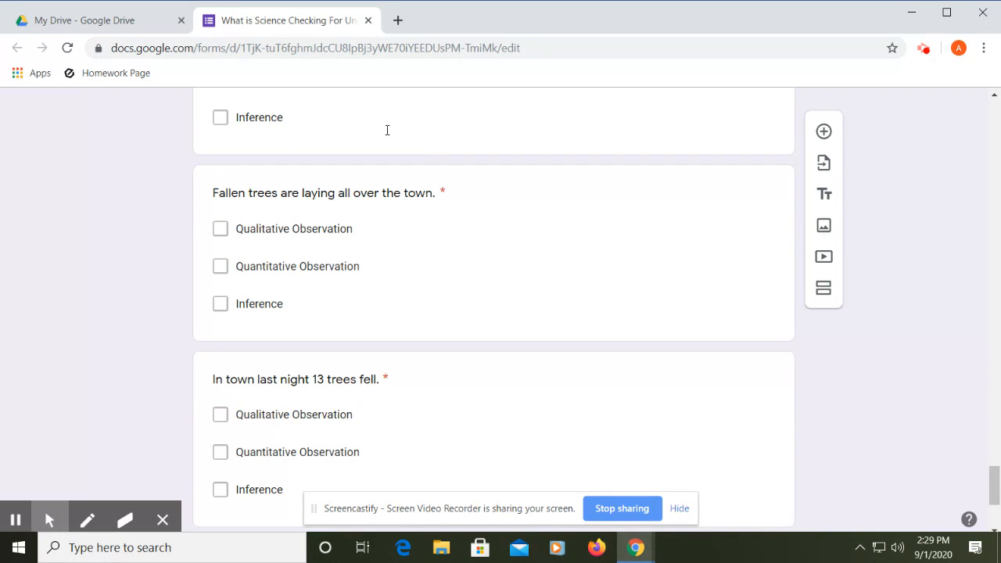
scroll(345, 230, up, 20)
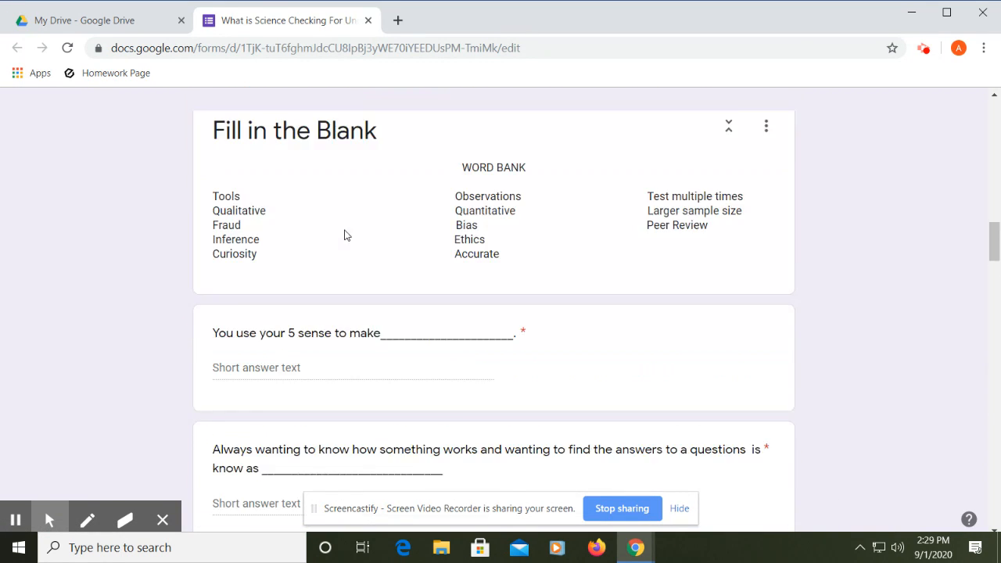
scroll(345, 230, up, 5)
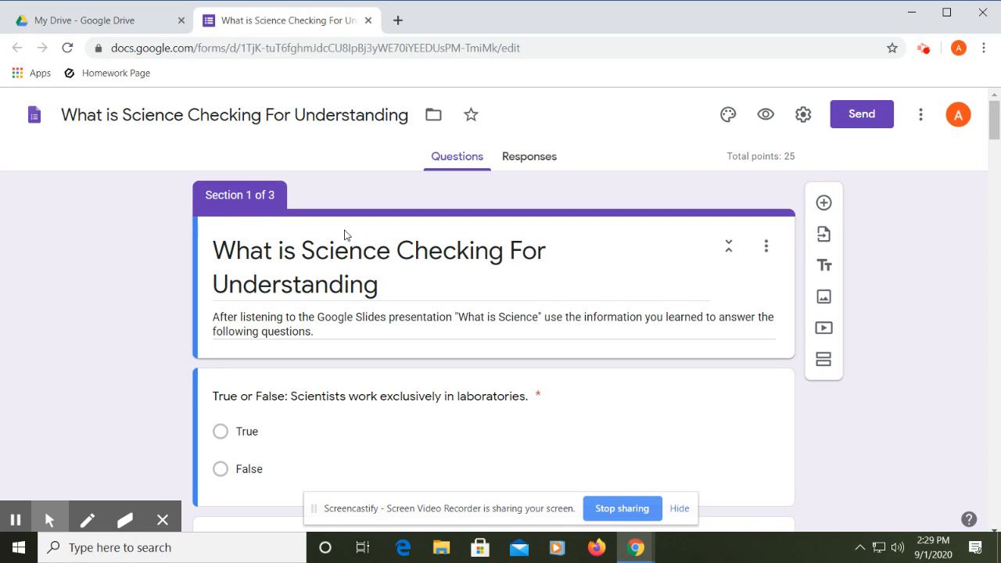
click(369, 22)
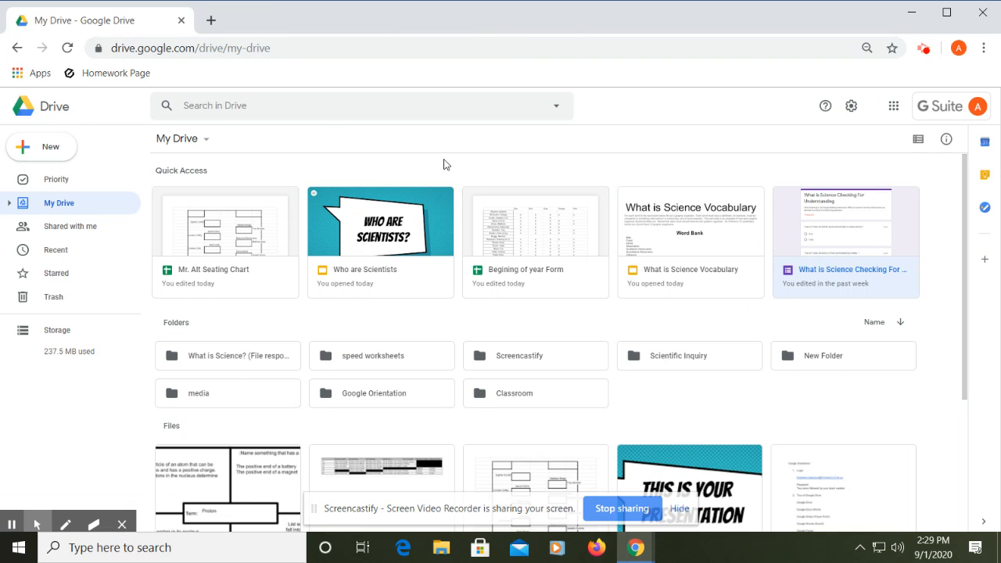
Create a new blank Google Form from Drive.
click(48, 147)
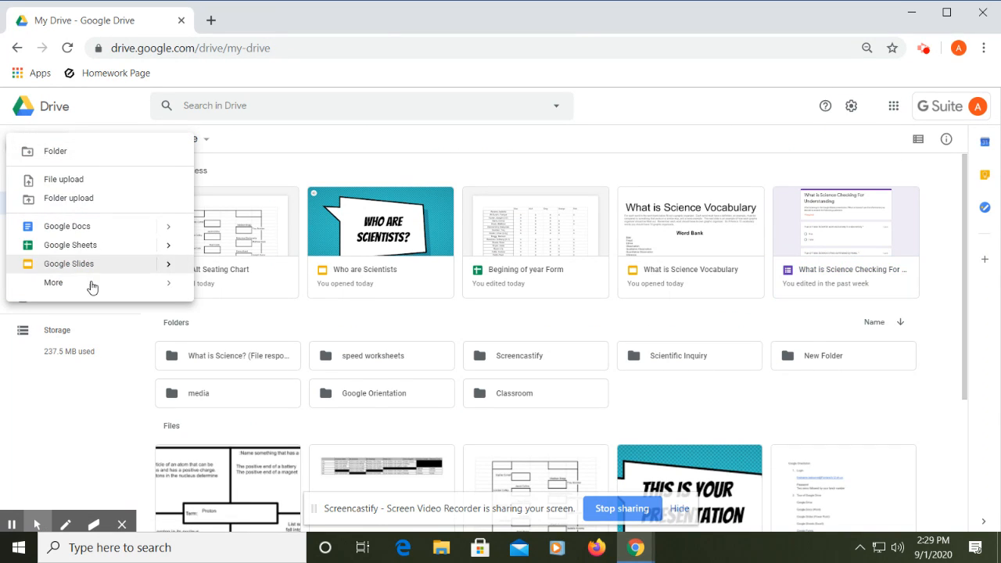
mouse_move(90, 286)
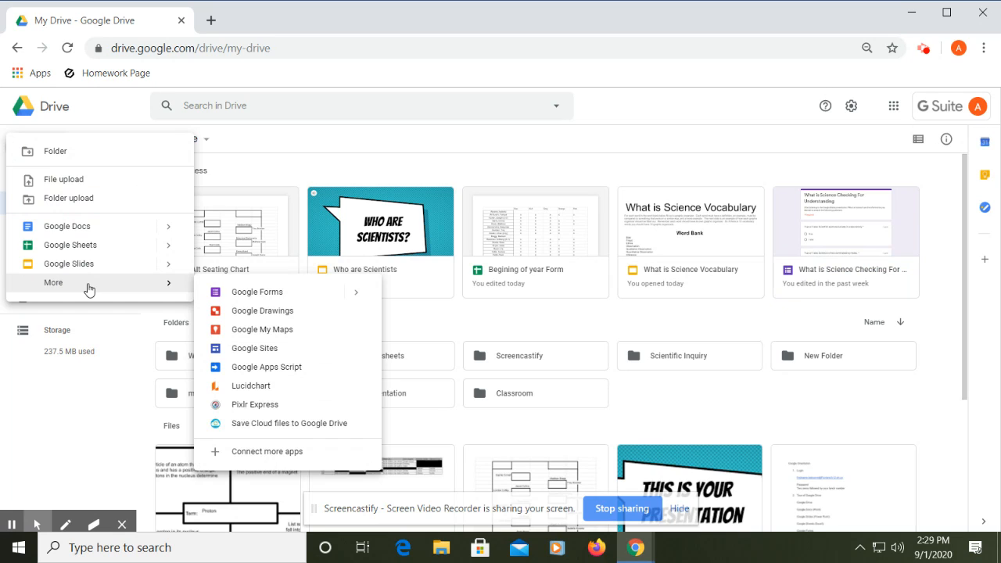
click(272, 296)
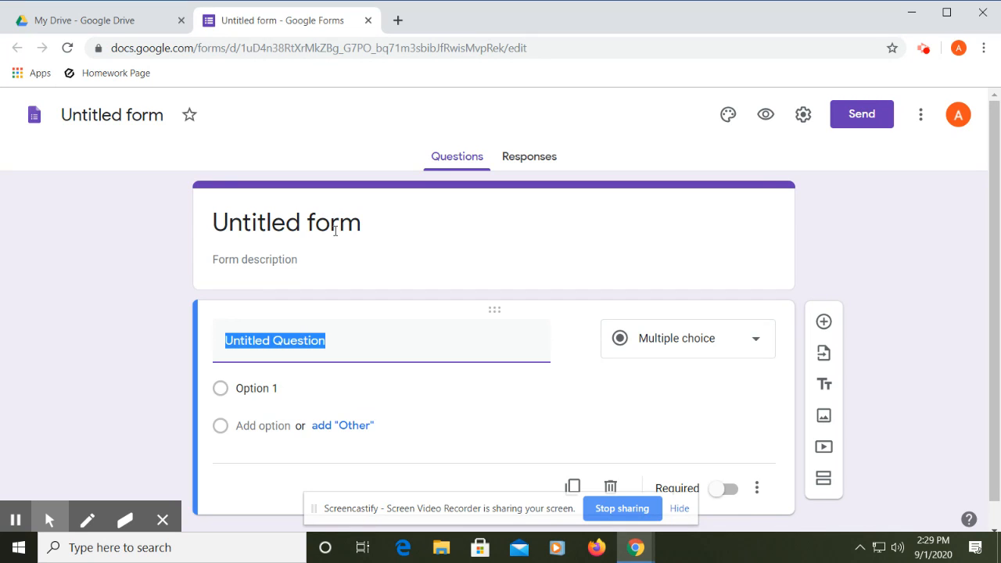
Name the form file "Ice Cream Survey" and carry that name into the form's title heading.
click(134, 117)
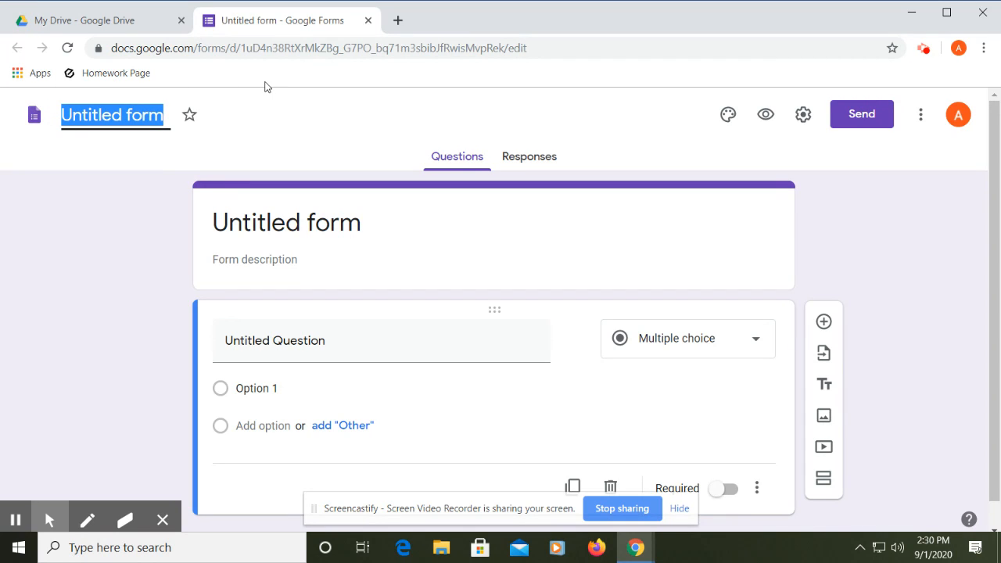
text(I)
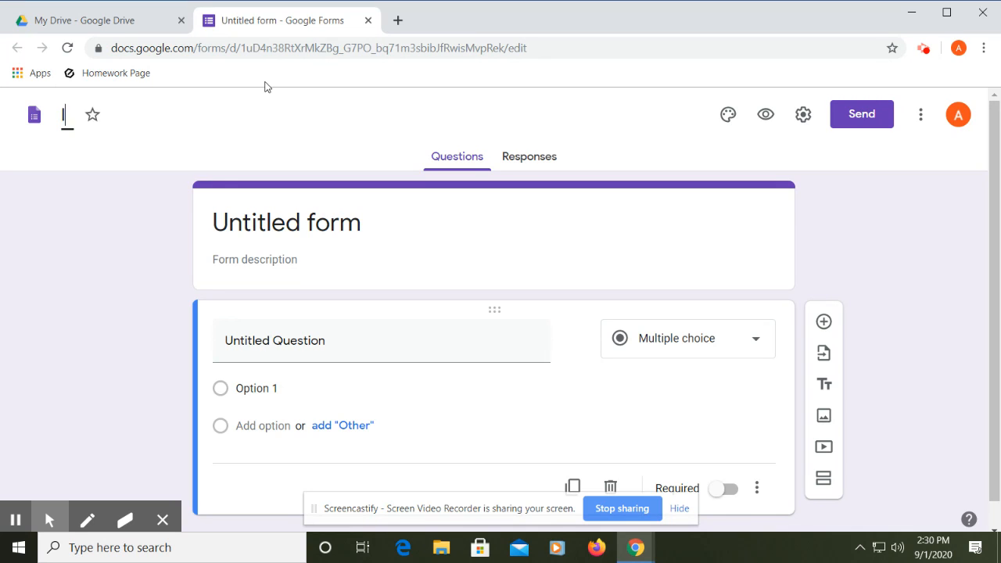
text(ce Cream)
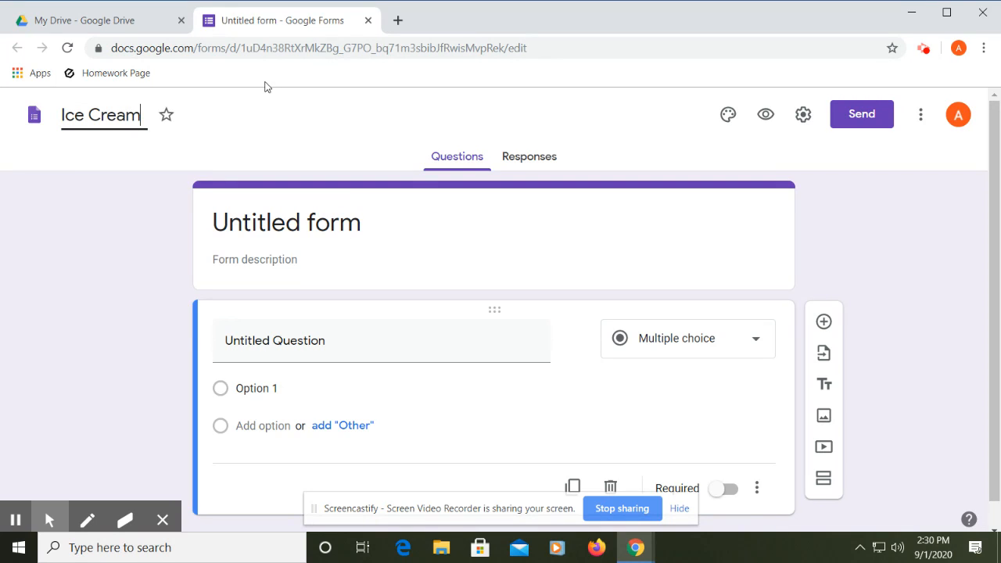
text( Survey)
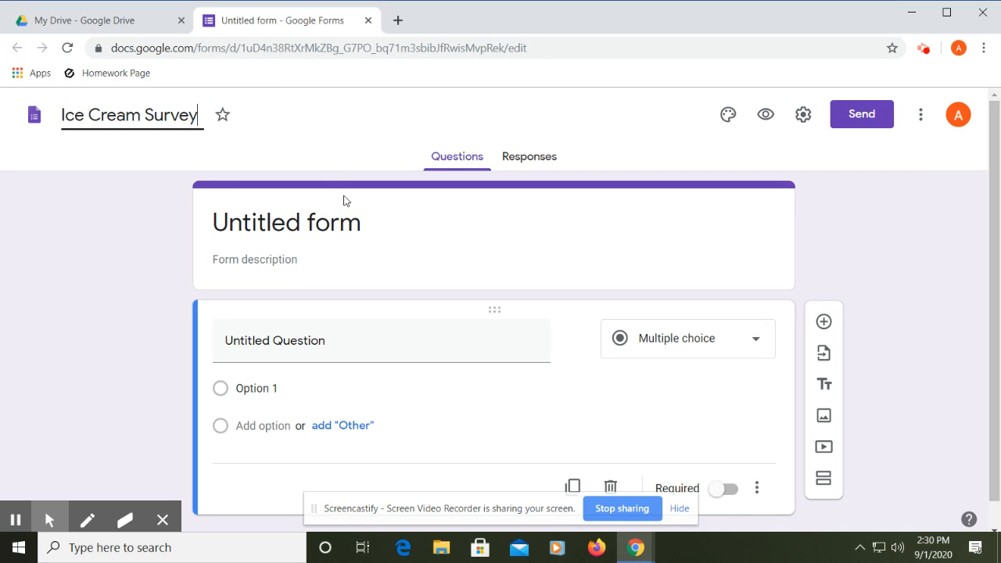
click(357, 219)
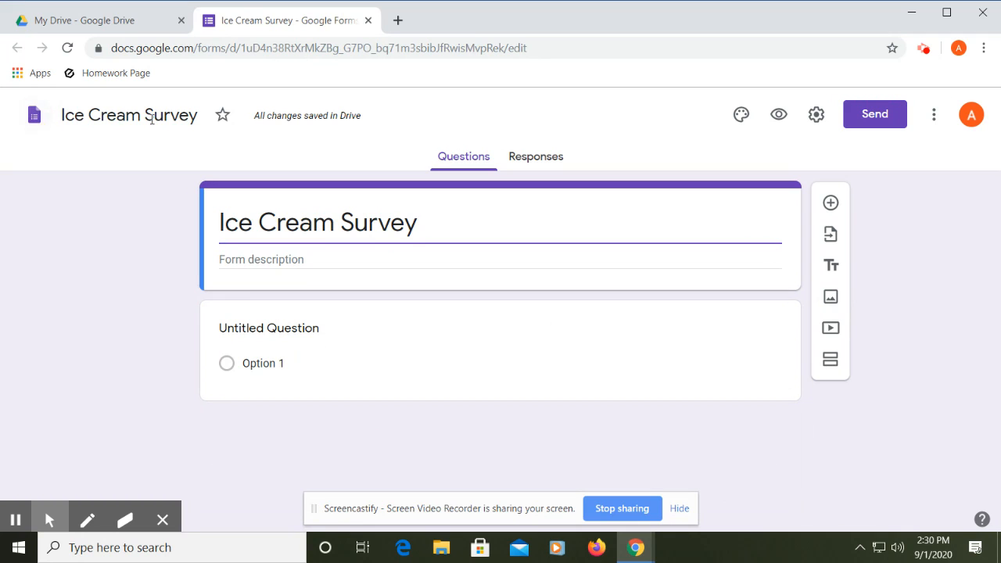
Enter the form description "Please answer the following questions about ice cream.".
click(320, 260)
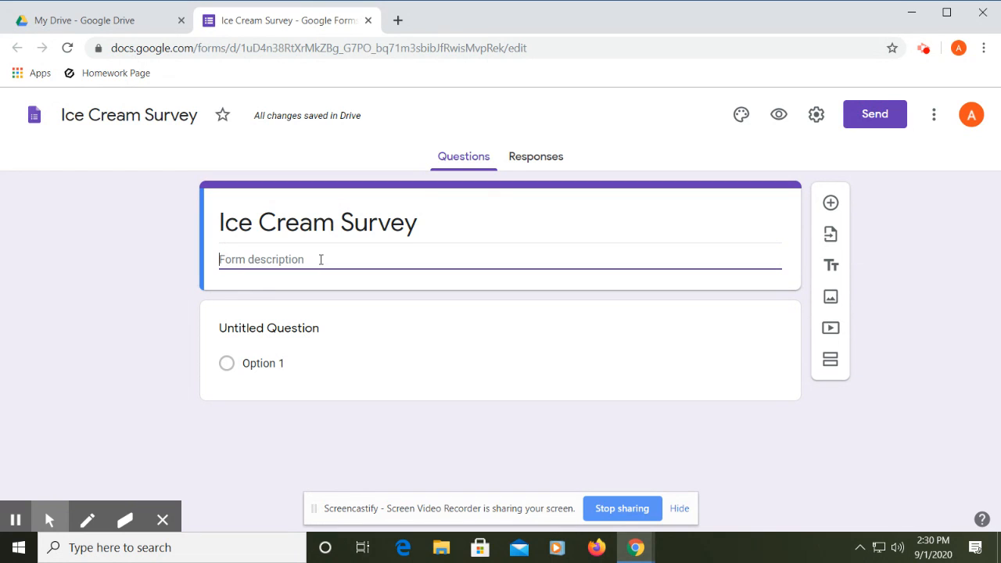
text(Please ans)
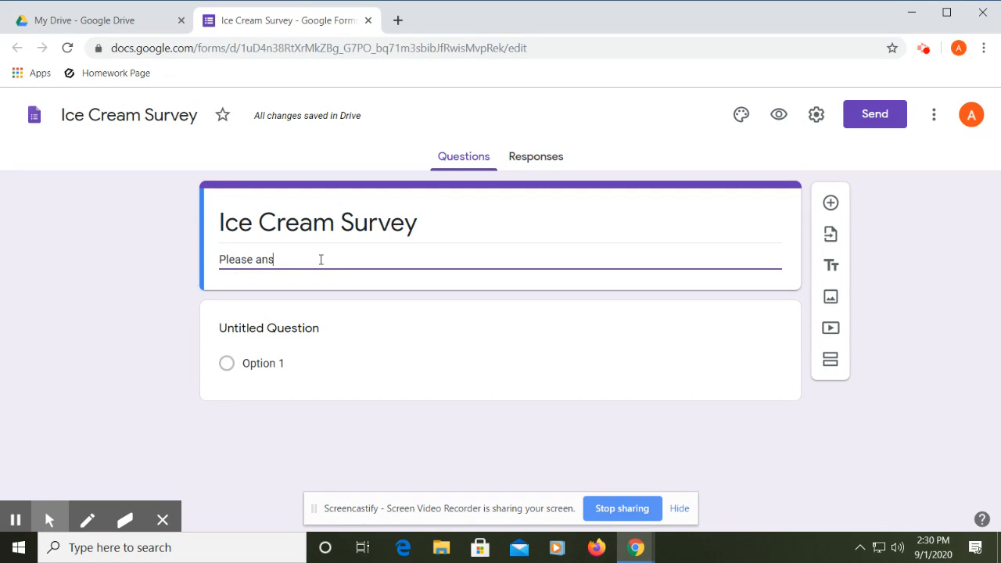
text(wer the)
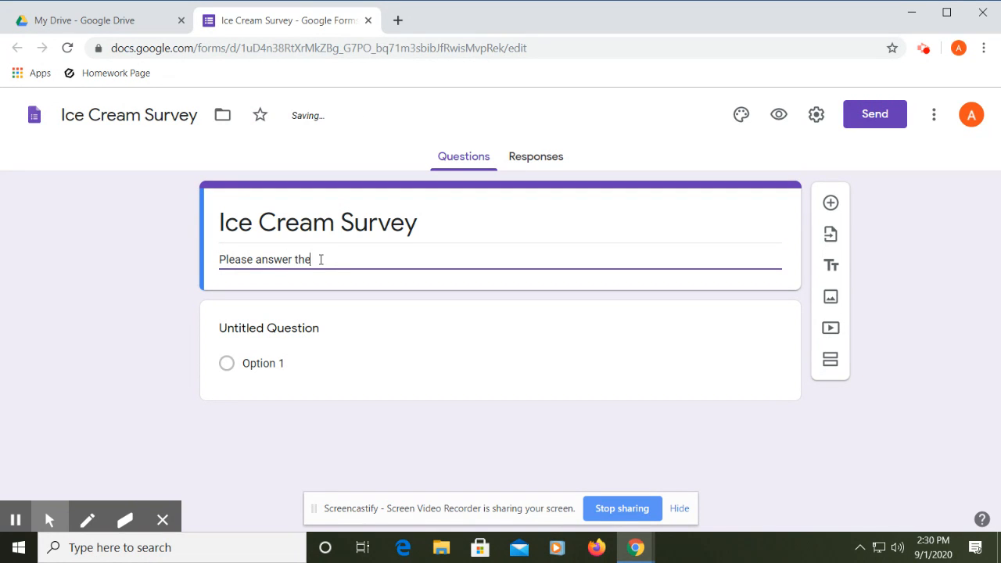
text( following questio)
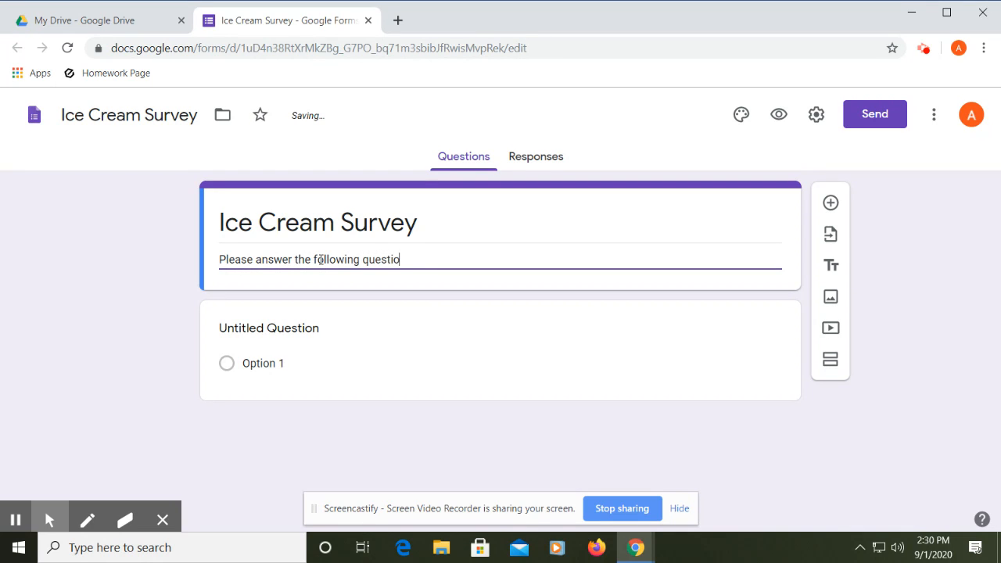
text(ns about ice cream.)
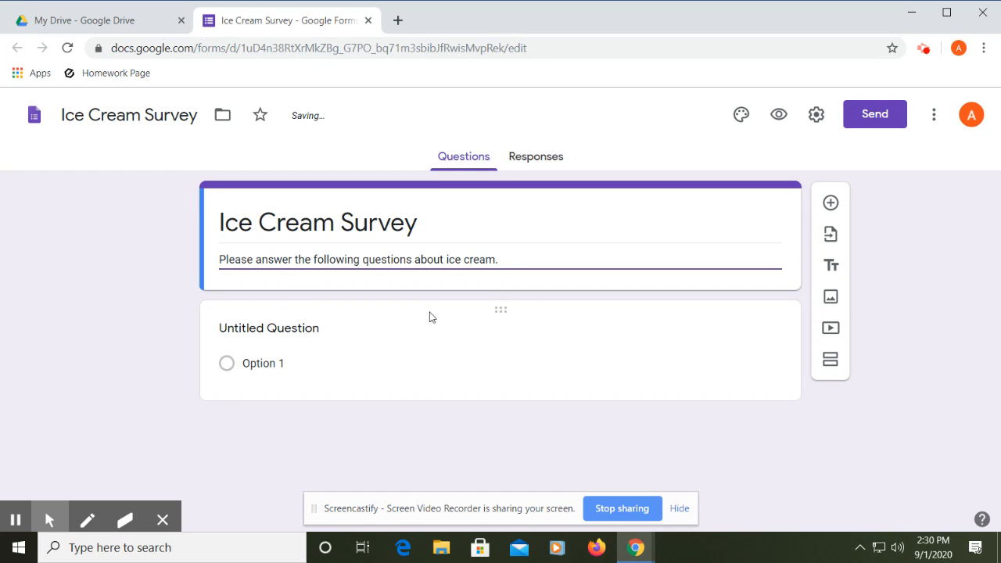
Set the first question's text to "What is your favorite flavor of ice cream?".
click(600, 309)
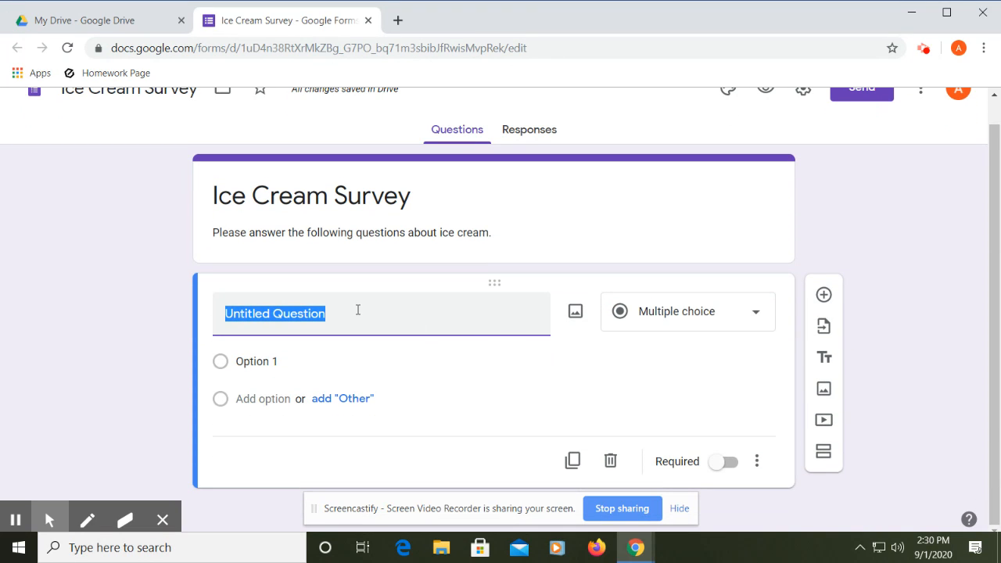
text(What is )
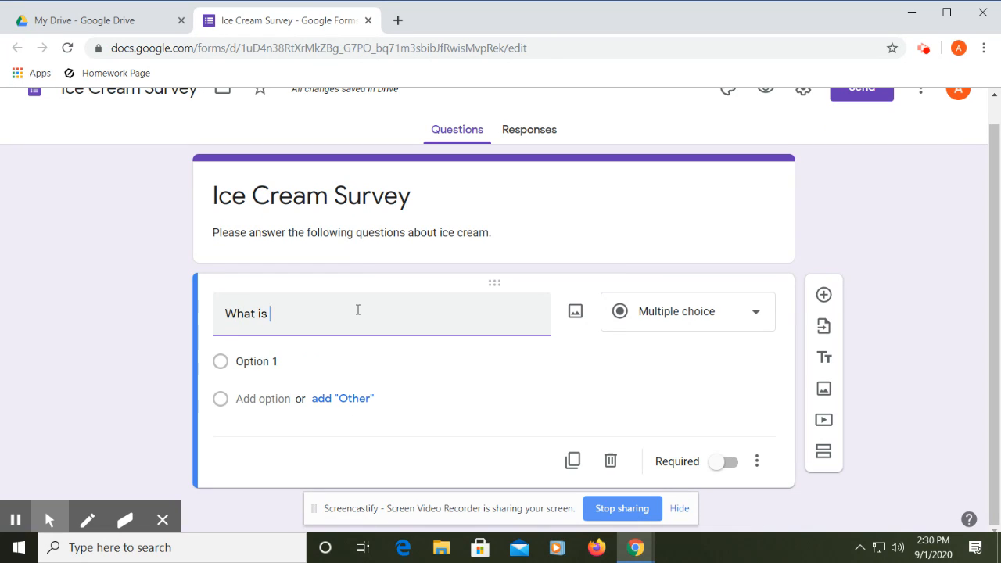
text(your favorite flavor of )
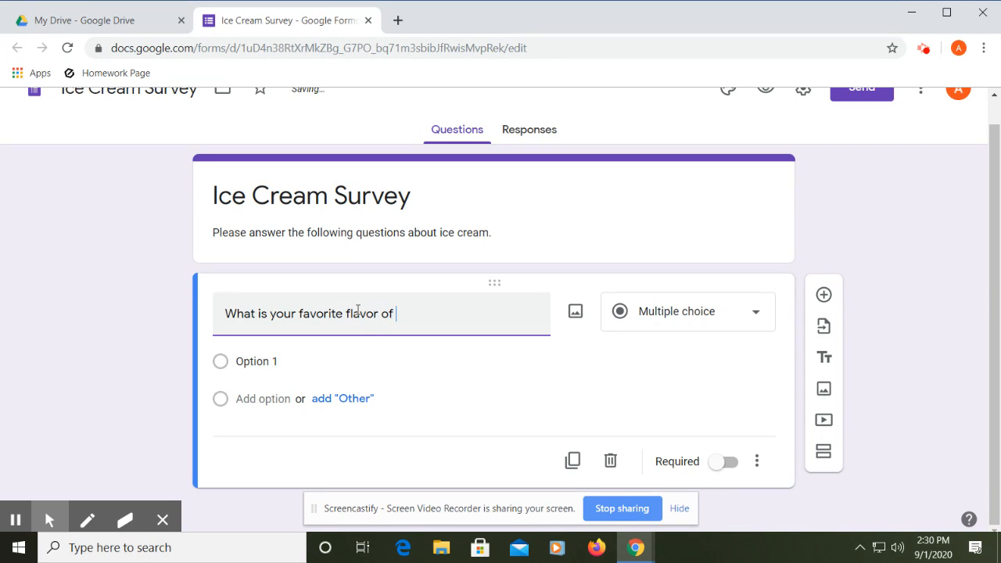
text(ice cream?)
Change the favorite flavor question to the Short answer type and make it required.
click(759, 313)
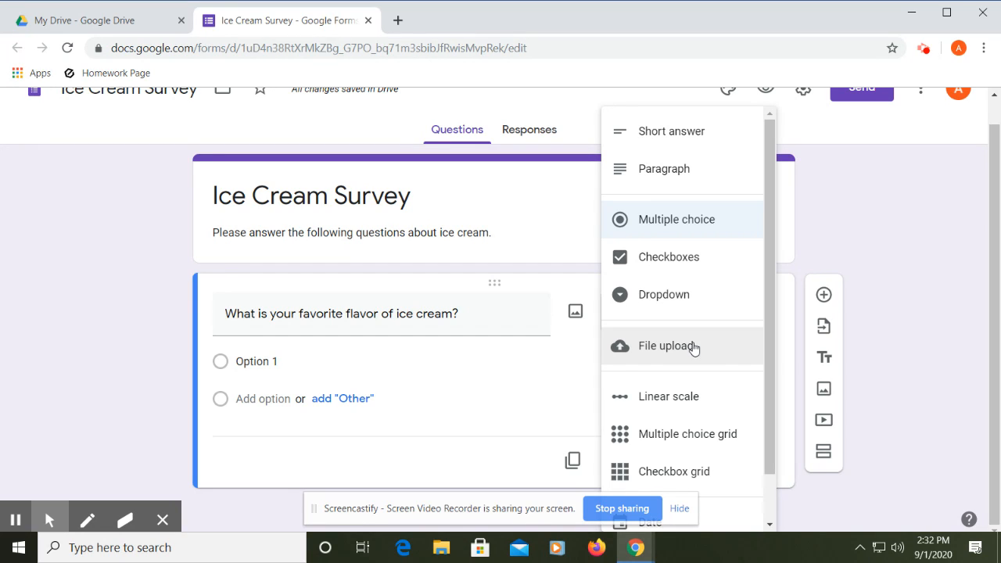
click(678, 133)
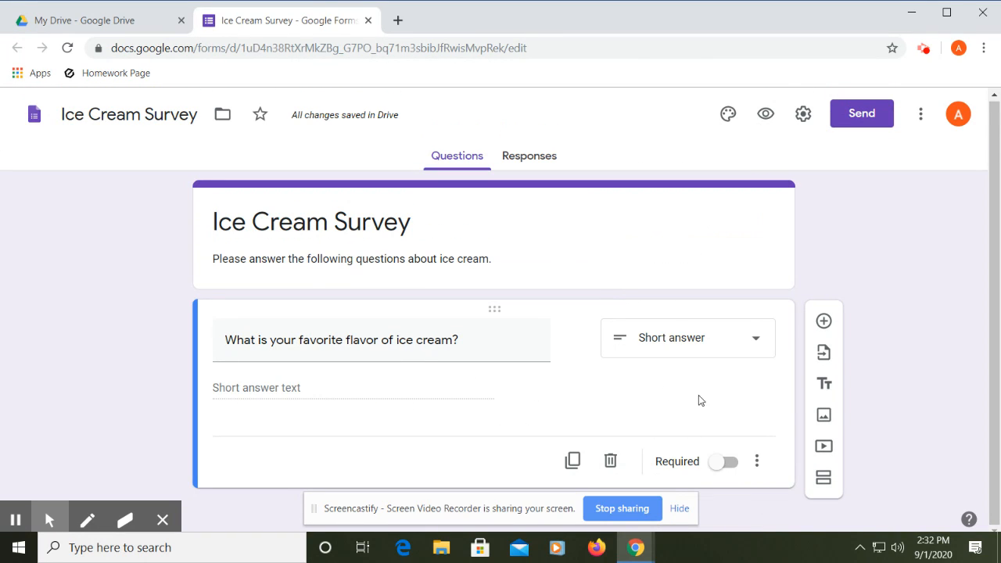
click(718, 463)
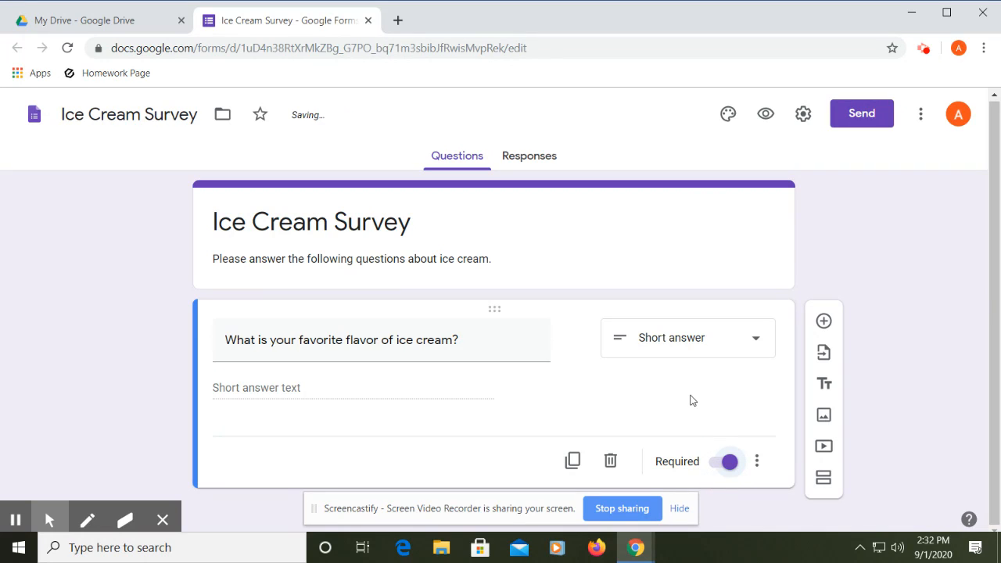
Add a second question with the text "What type of toppings do you like on ice cream".
click(825, 323)
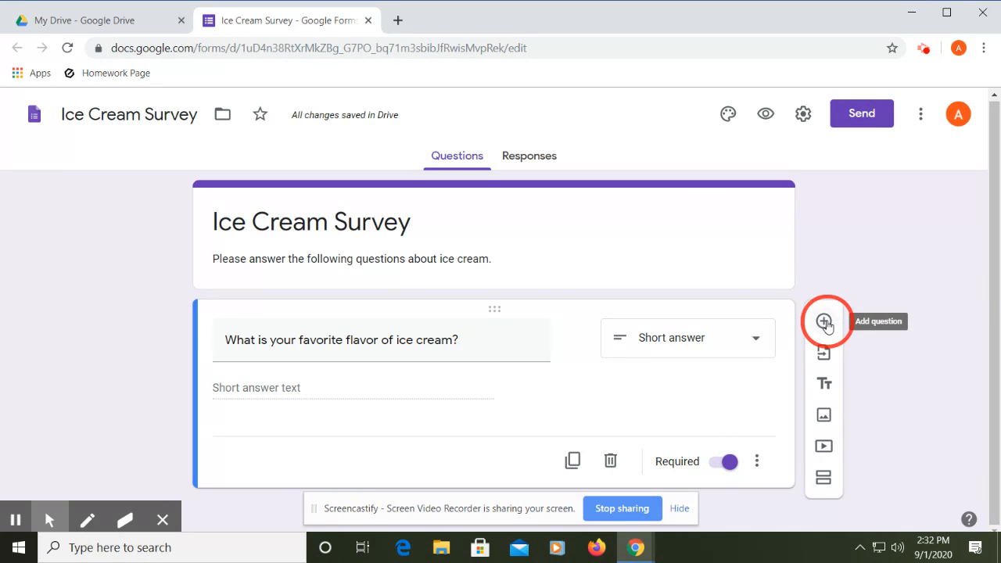
click(283, 439)
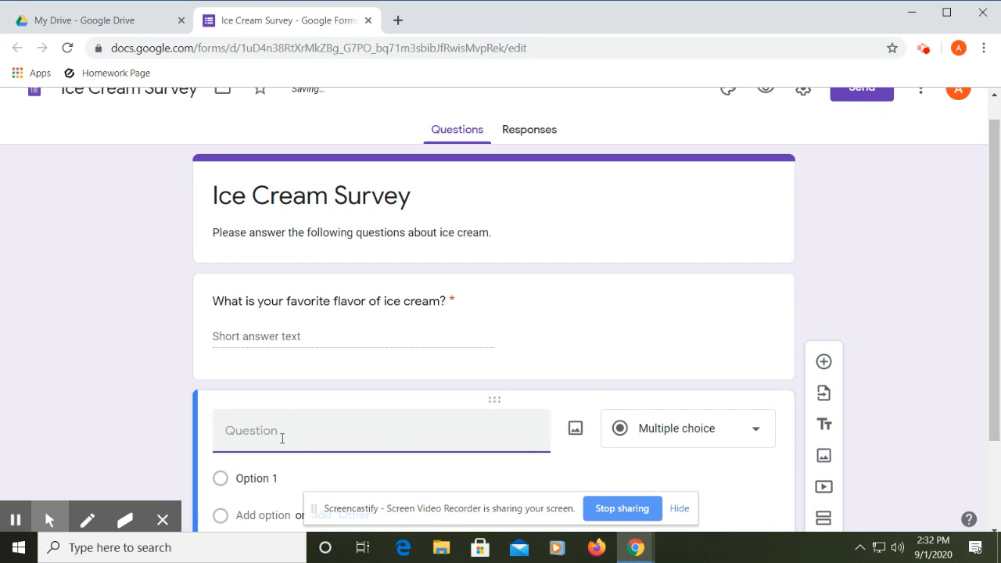
text(What )
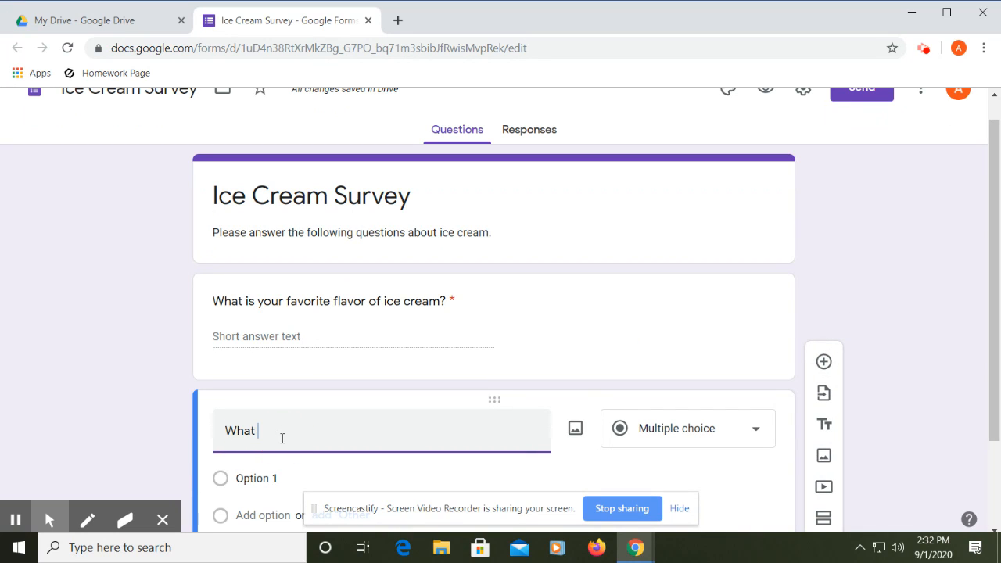
text(type )
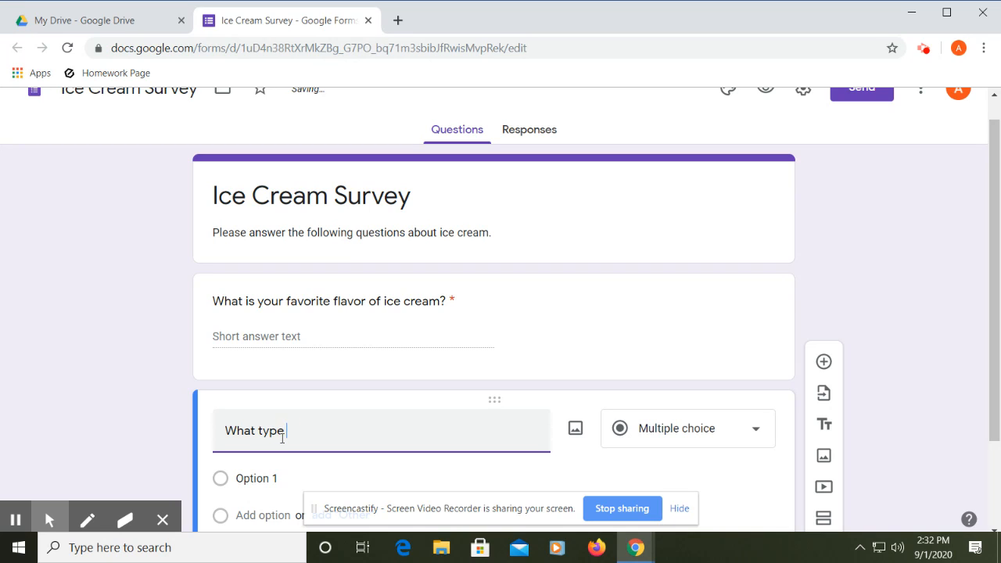
text(of topings)
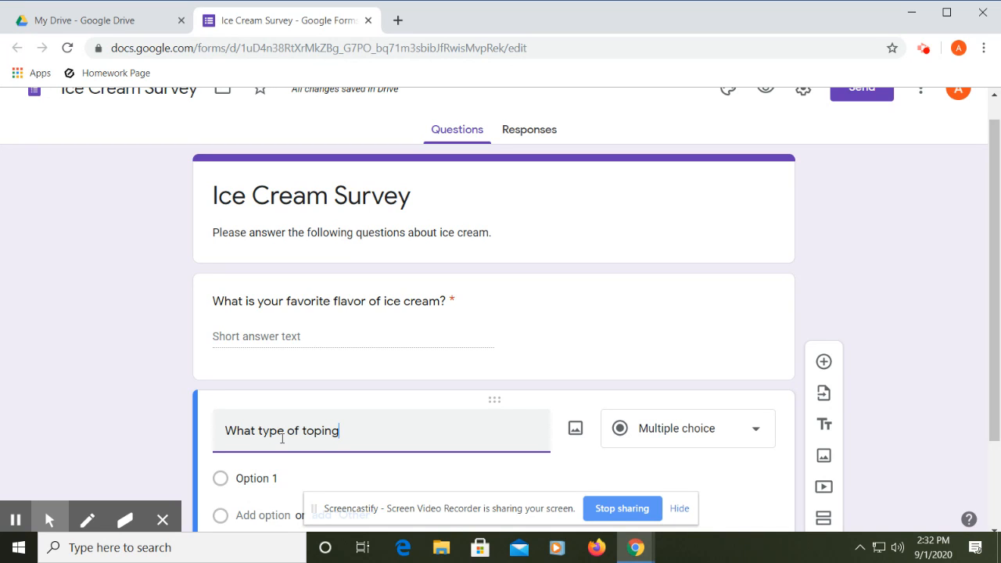
key(BackSpace)
key(BackSpace)
key(BackSpace)
text(p)
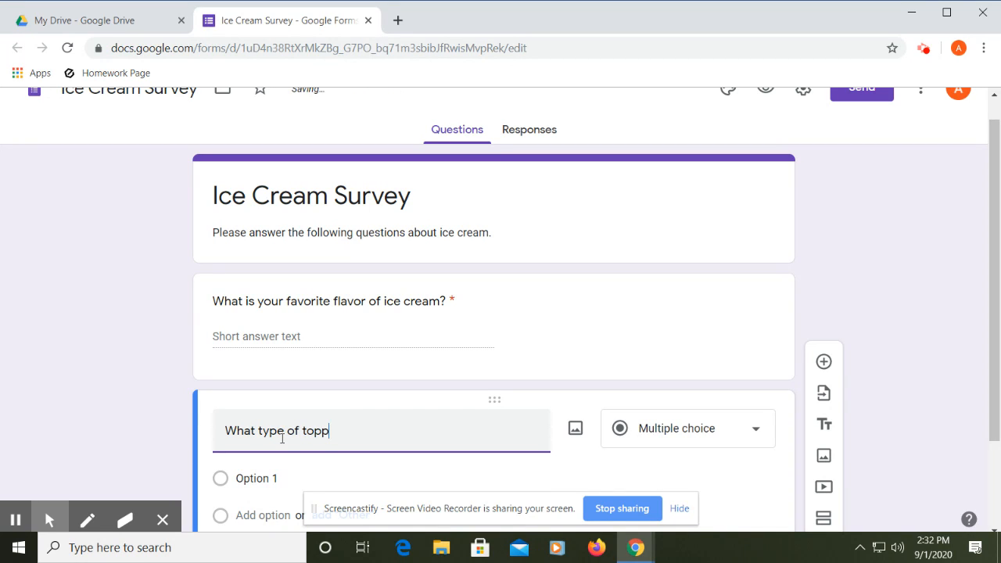
text(ings do you like on )
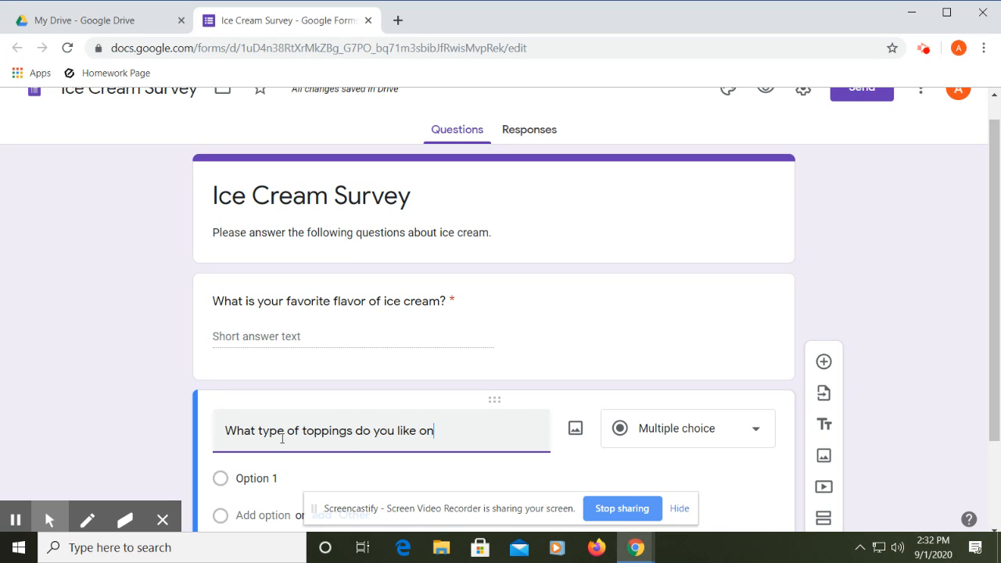
text(ice cream)
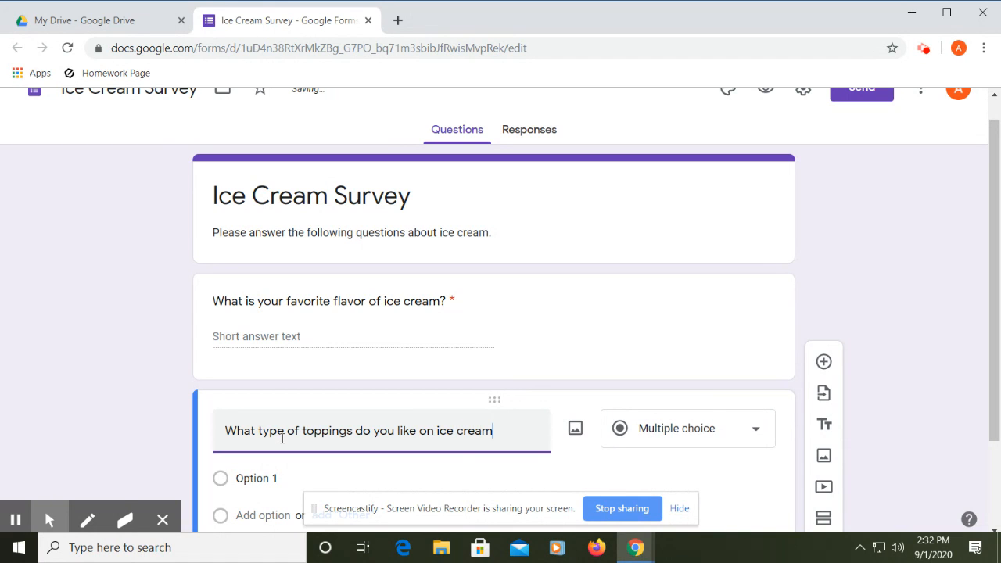
End the toppings question with a question mark and change its type to Checkboxes.
text(?)
scroll(673, 414, down, 1)
click(756, 356)
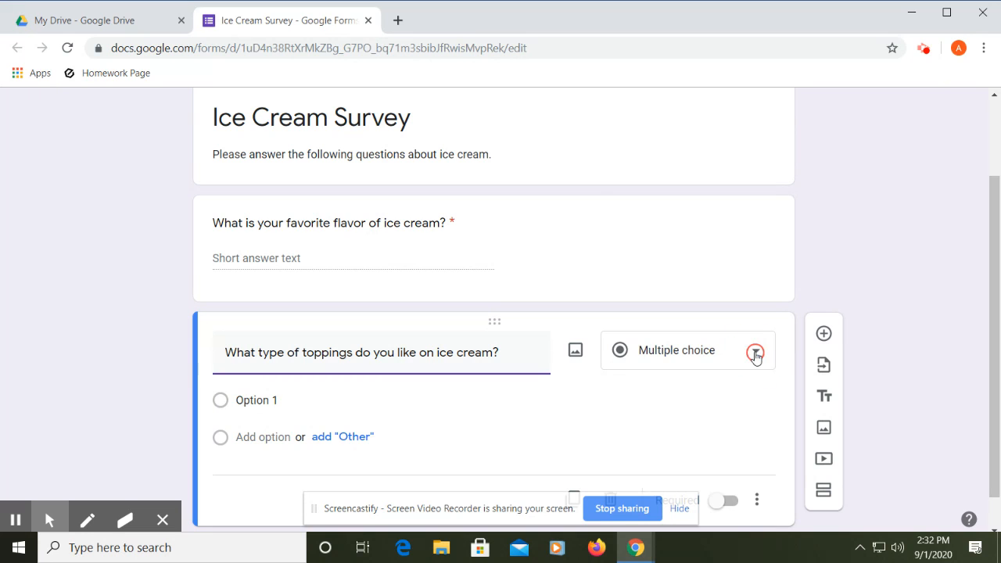
click(755, 266)
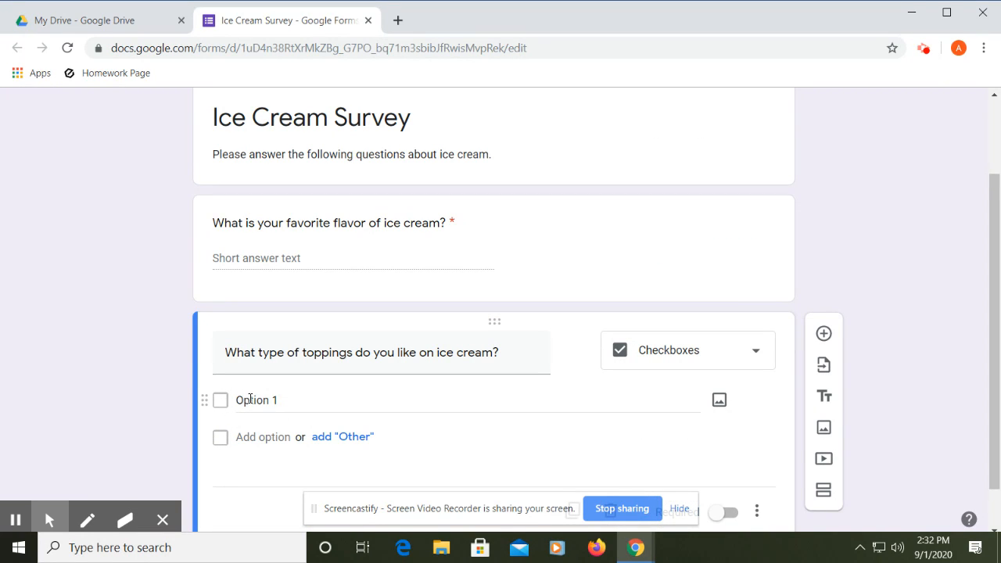
Enter "Sprinkles", "Whip Cream" and "Hot Fudge" as the answer options of the toppings question.
click(251, 399)
text(Sprinkles)
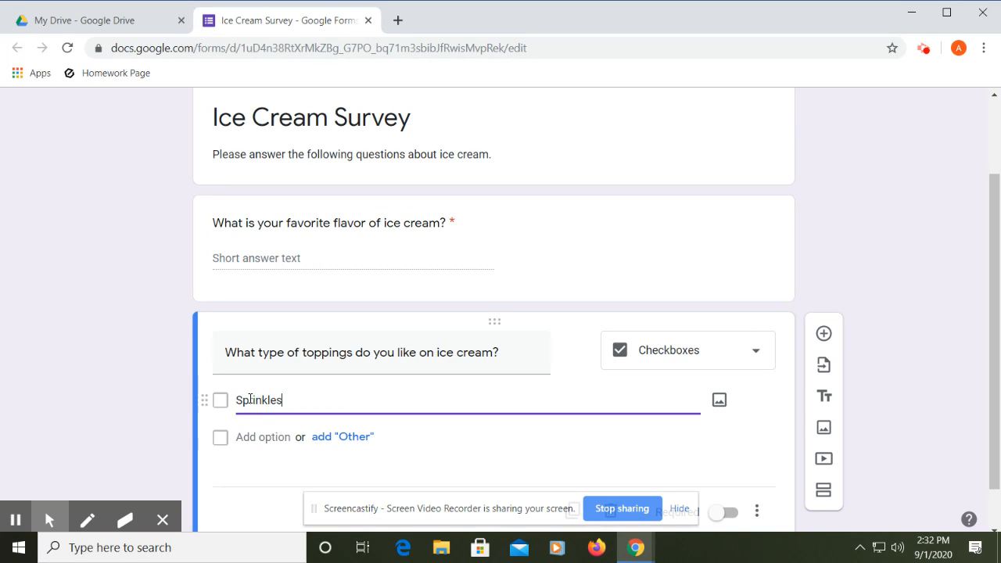
click(267, 436)
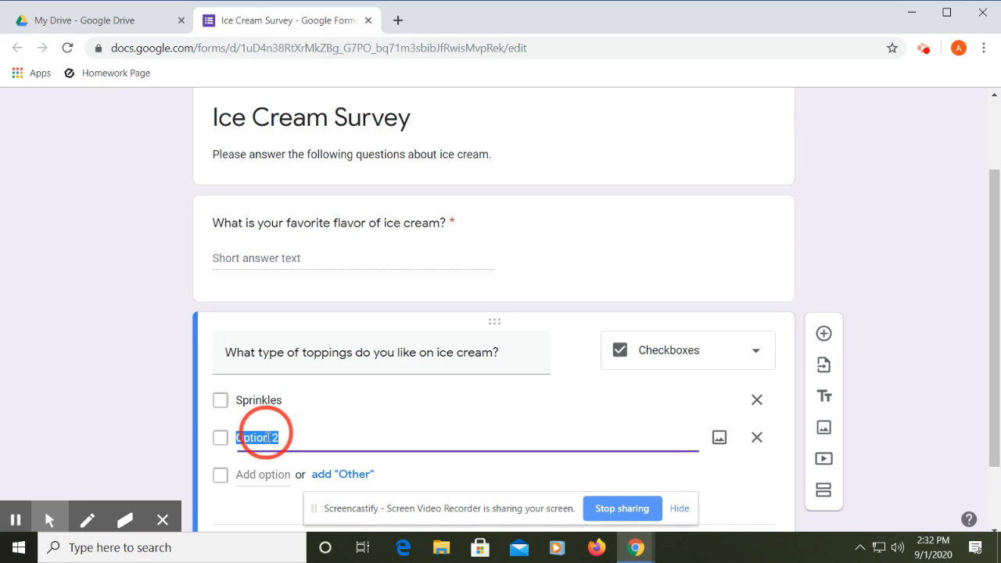
right_click(267, 438)
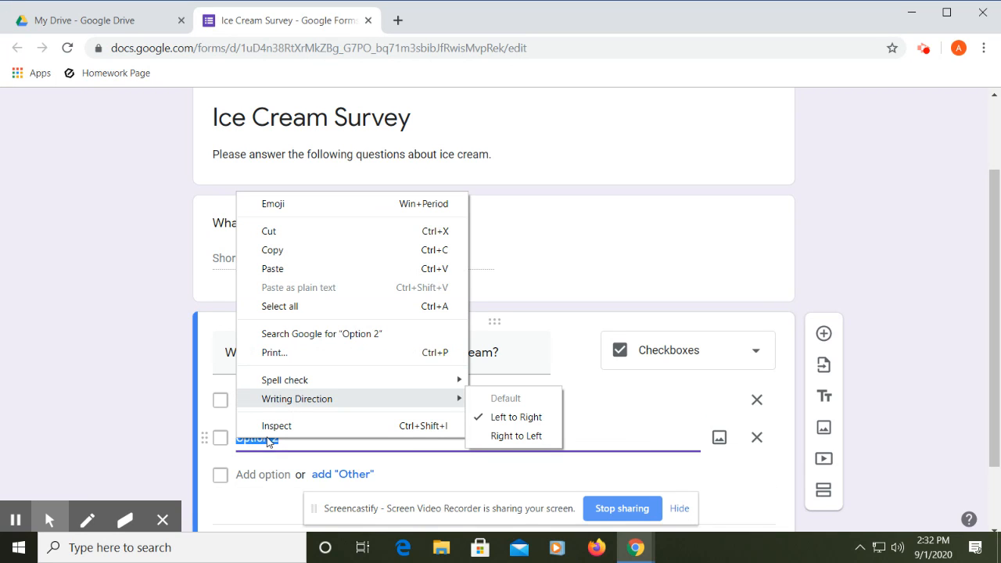
click(294, 444)
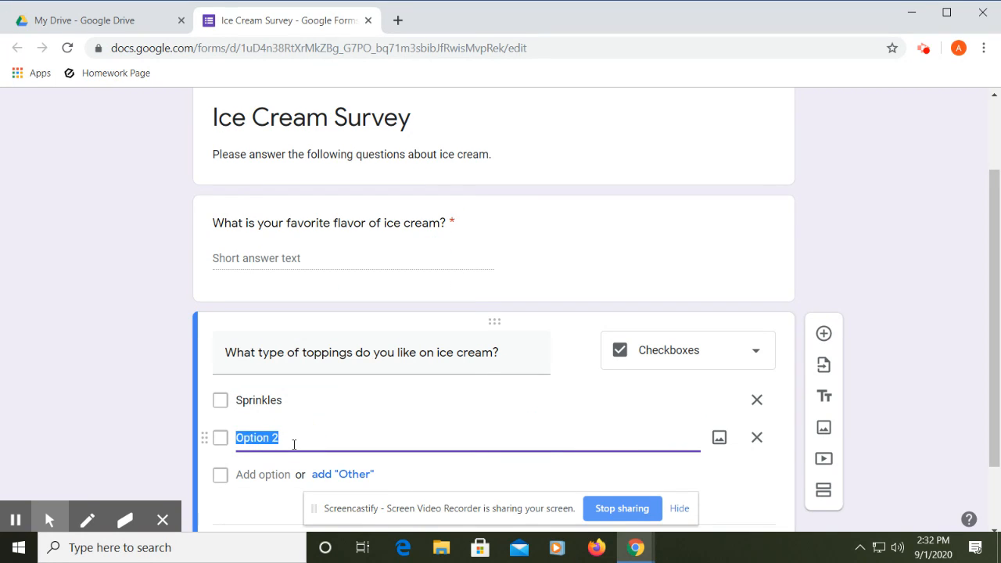
text(Whip Cream)
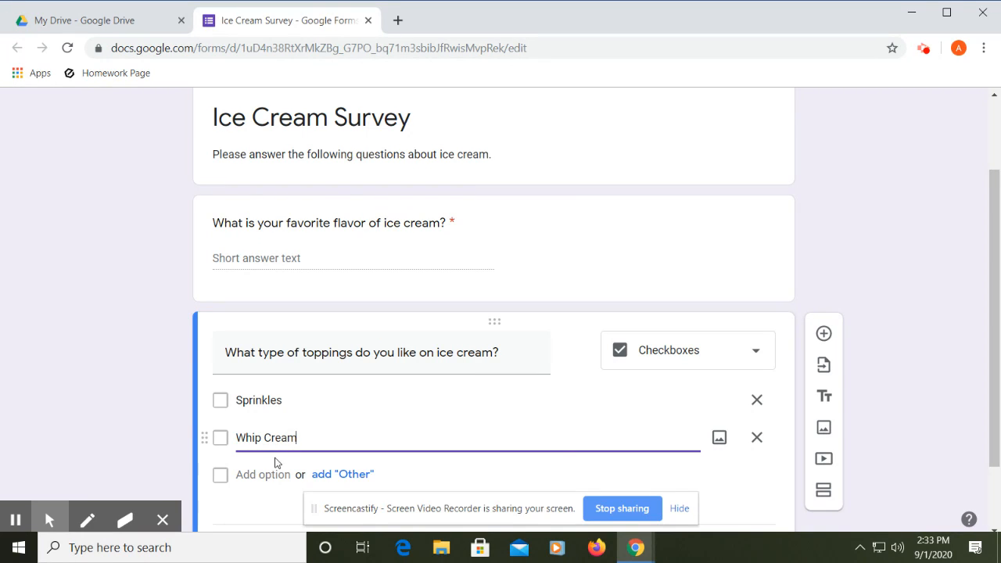
click(278, 474)
text(Hot Fudge)
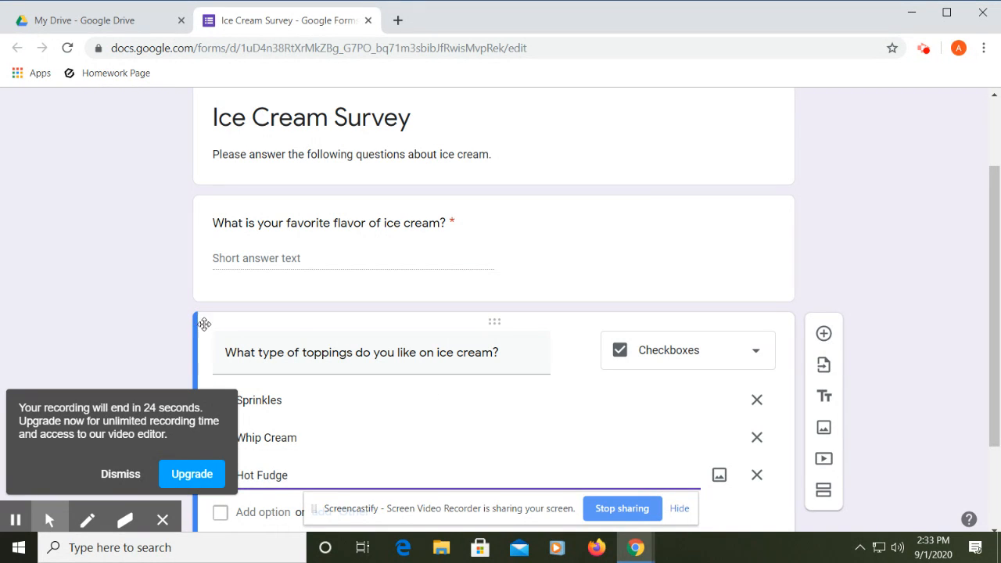
click(161, 324)
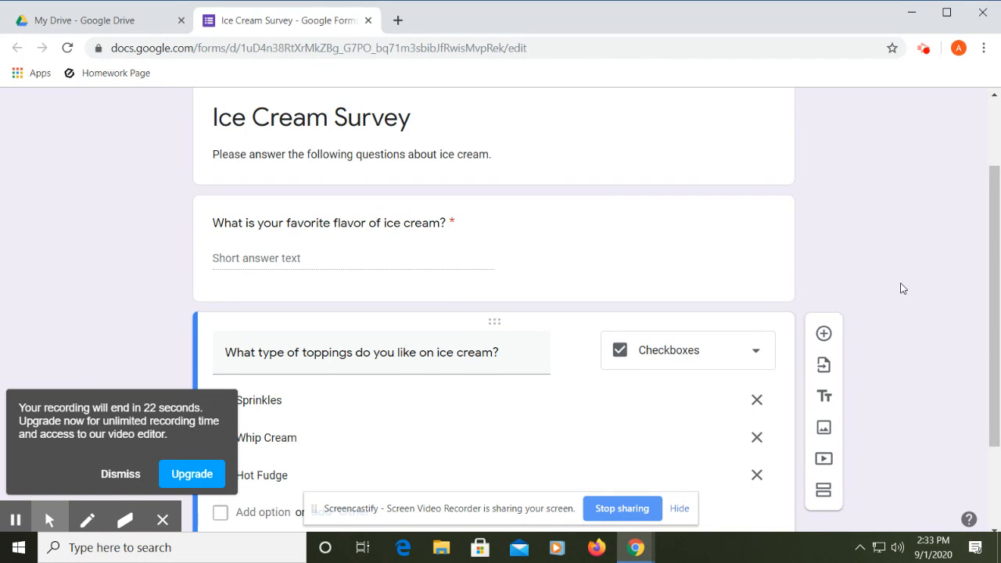
Add a third question below the toppings question.
scroll(903, 289, down, 2)
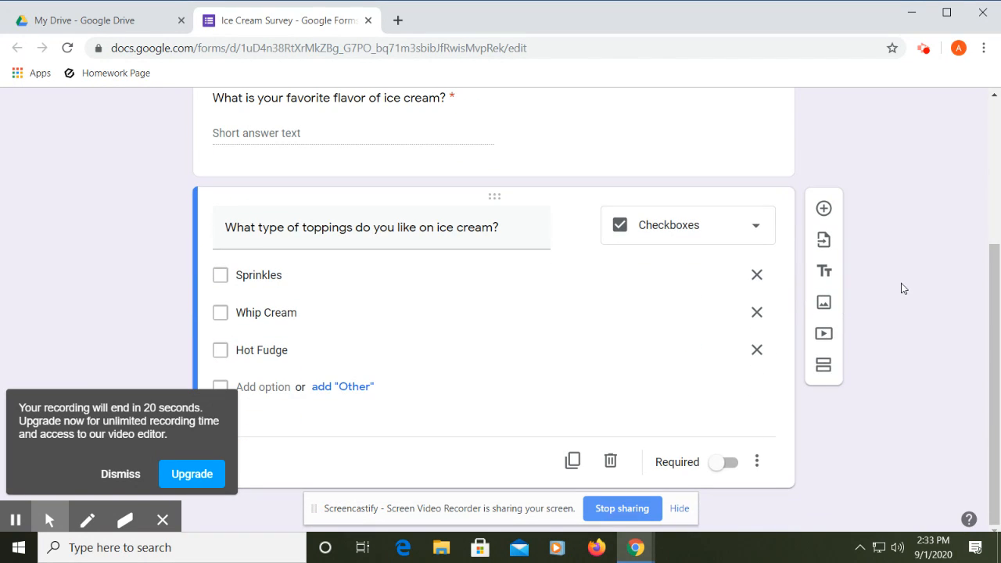
click(826, 211)
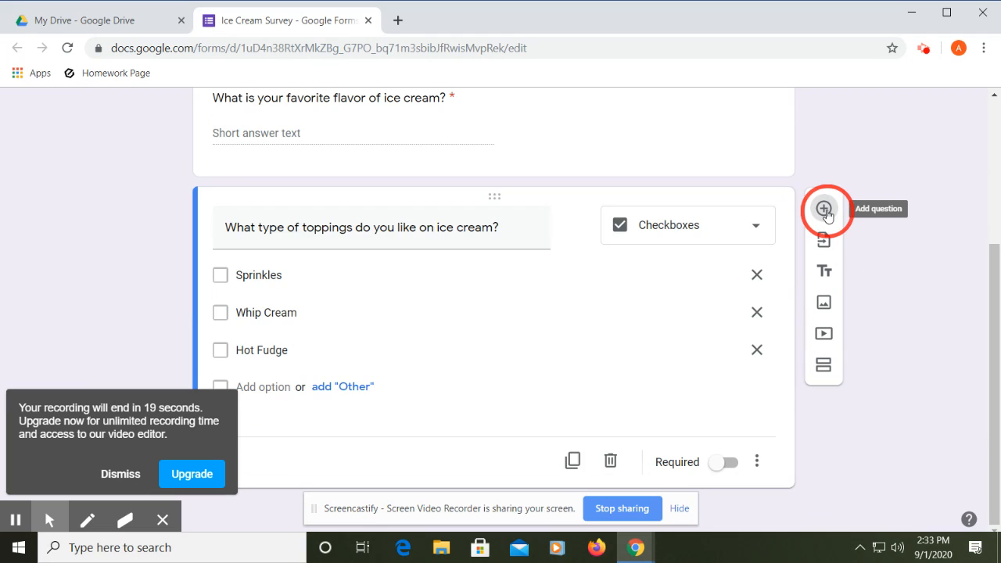